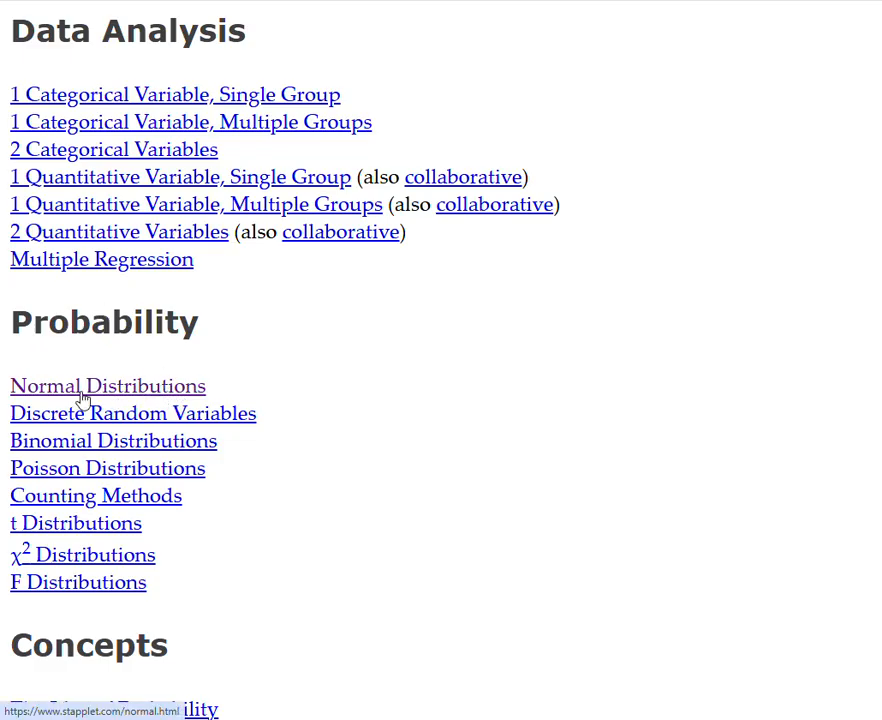
Open the Normal Distributions applet and choose the operation that calculates an area under the normal curve
{"action": "left_click", "coordinate": [134, 388]}
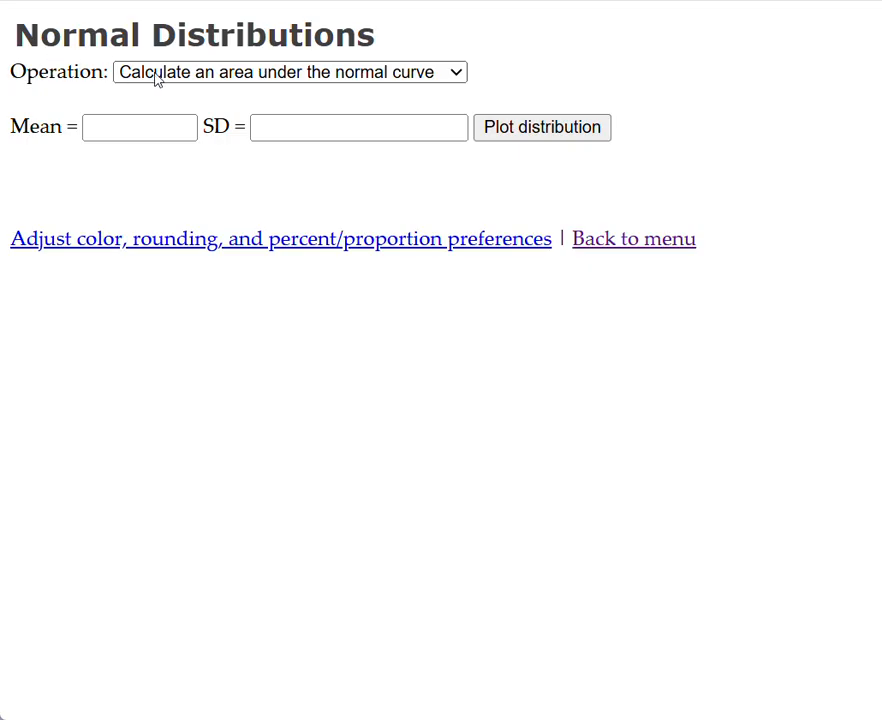
{"action": "left_click", "coordinate": [286, 79]}
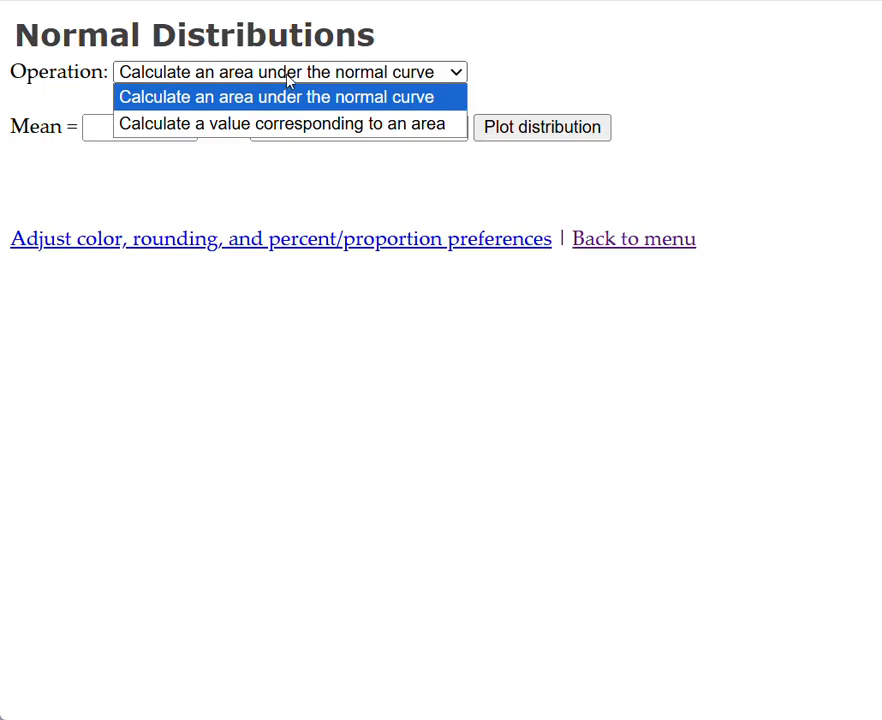
{"action": "left_click", "coordinate": [286, 92]}
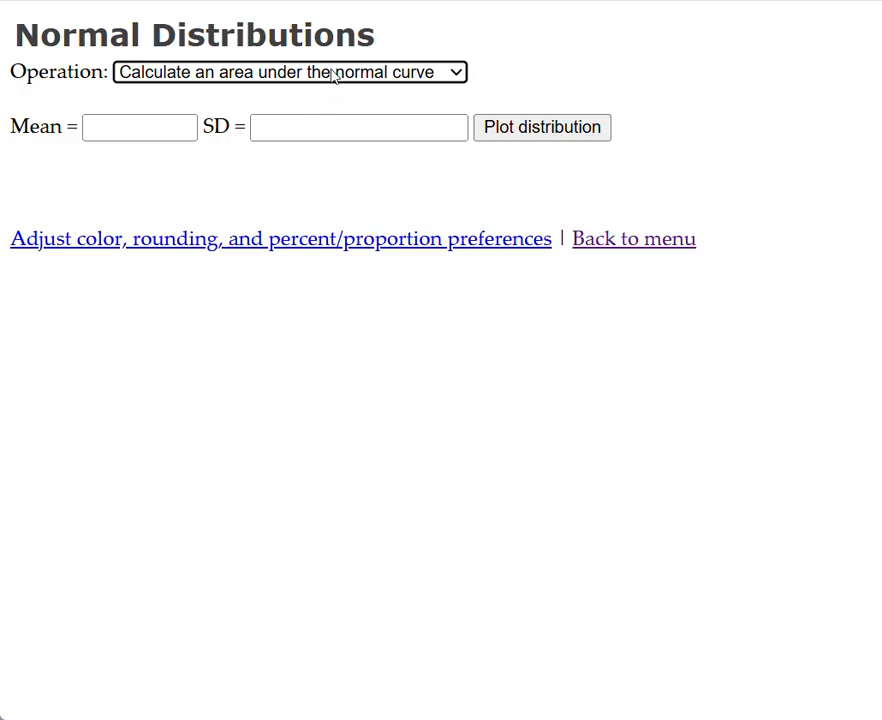
{"action": "left_click", "coordinate": [333, 74]}
{"action": "left_click", "coordinate": [329, 95]}
Plot a normal distribution with mean 5.85 and standard deviation 0.24, checking both values against the problem slide
{"action": "left_click", "coordinate": [155, 125]}
{"action": "type", "text": "5.85"}
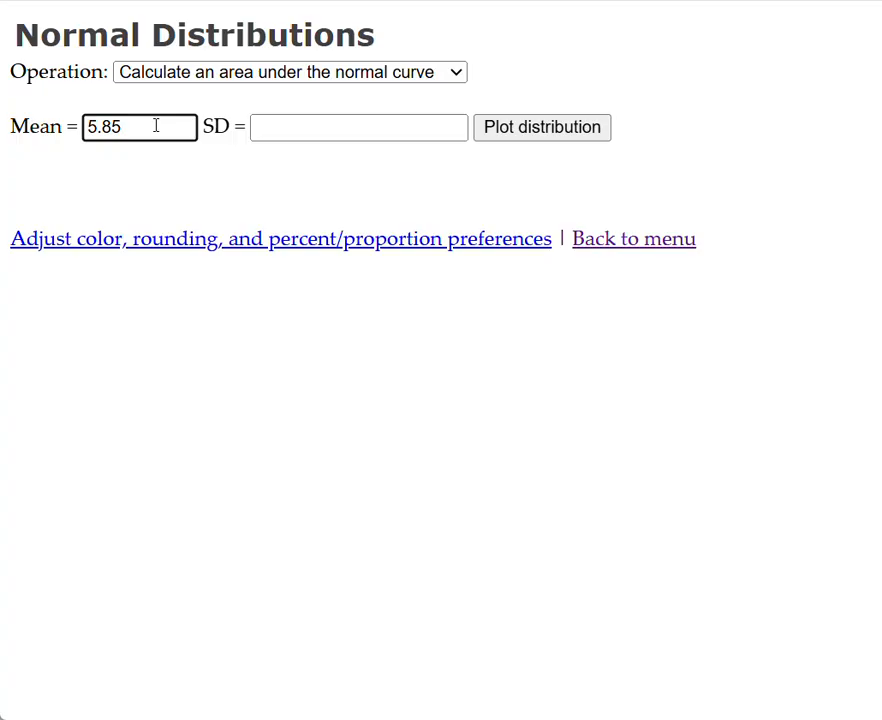
{"action": "key", "text": "Tab"}
{"action": "type", "text": "0.24"}
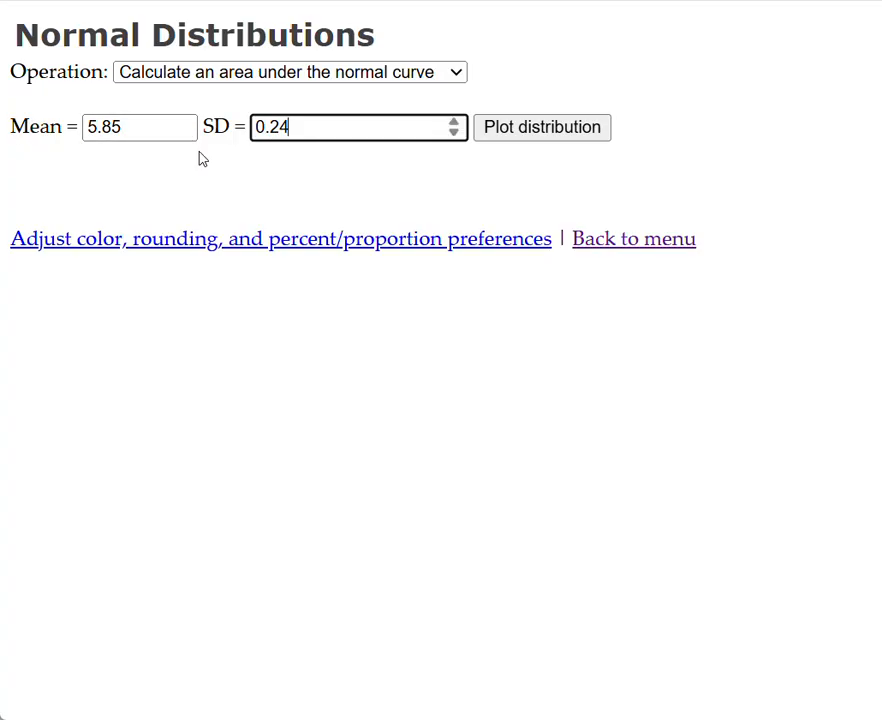
{"action": "left_click", "coordinate": [278, 183]}
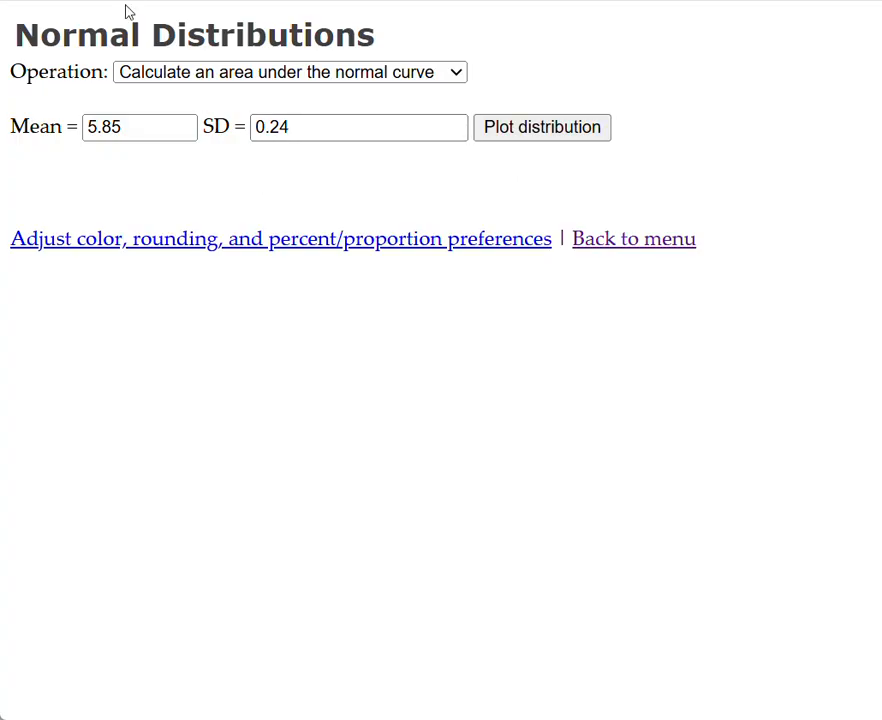
{"action": "key", "text": "ctrl+Tab"}
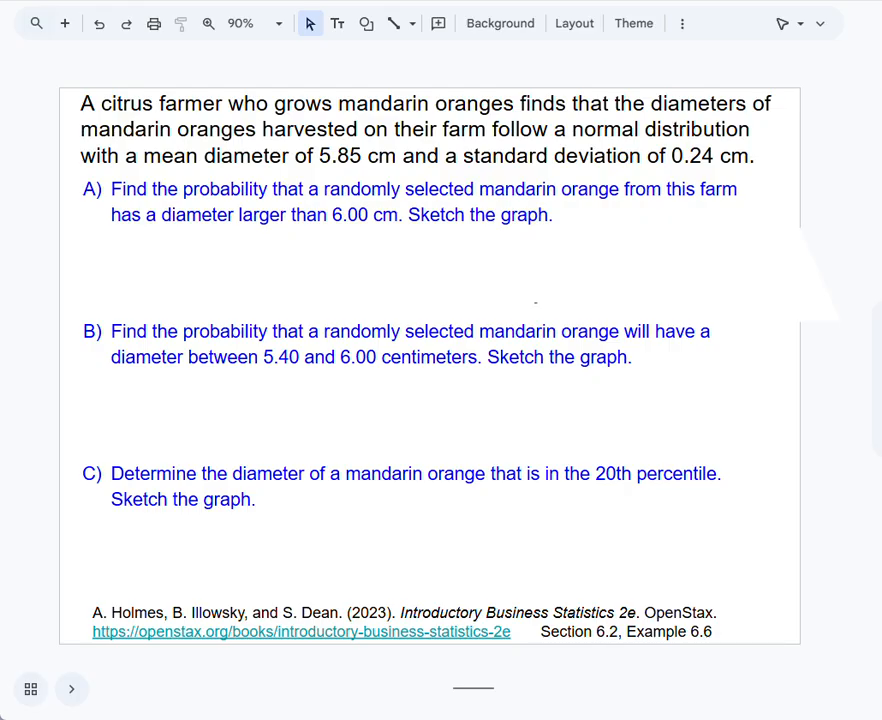
{"action": "key", "text": "ctrl+shift+Tab"}
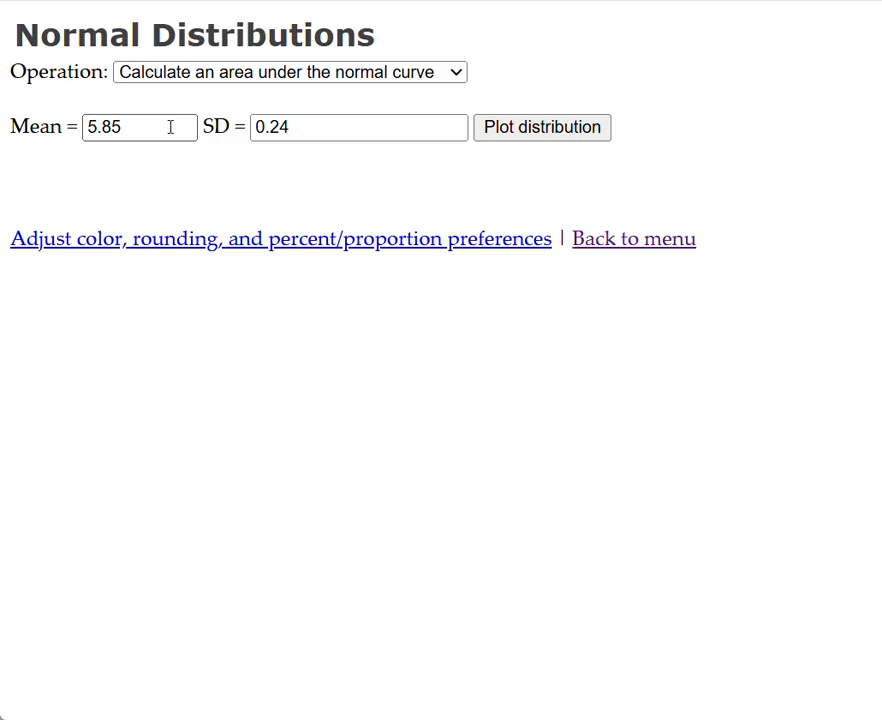
{"action": "left_click", "coordinate": [573, 128]}
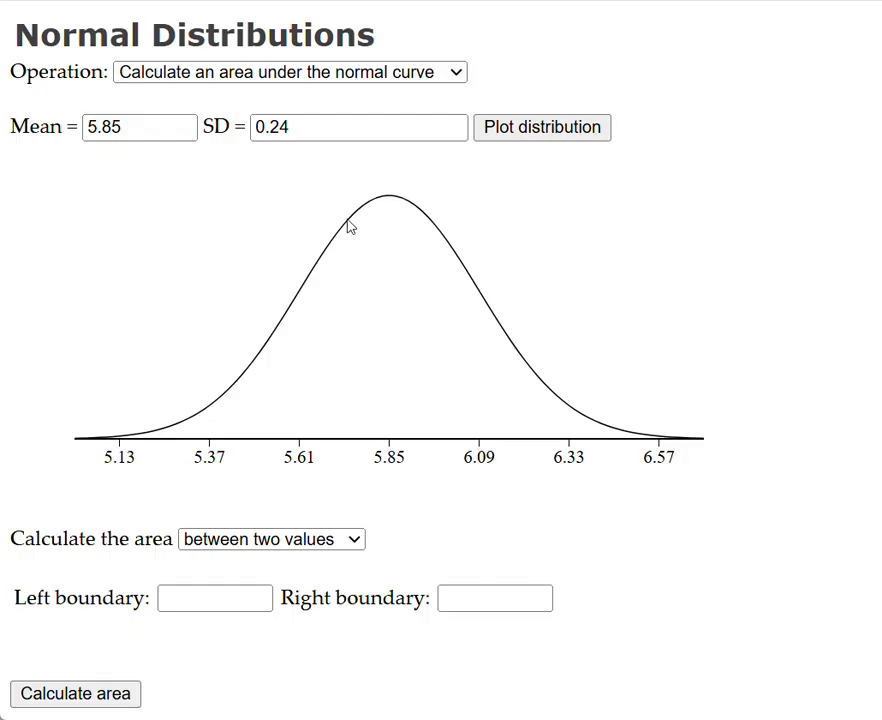
{"action": "left_click", "coordinate": [123, 122]}
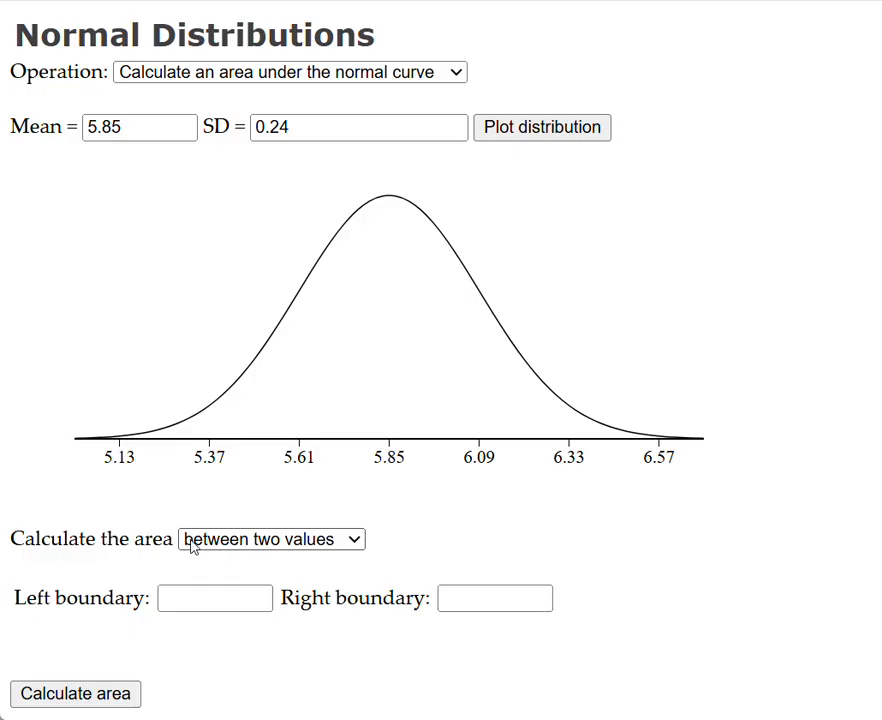
{"action": "left_click", "coordinate": [246, 540]}
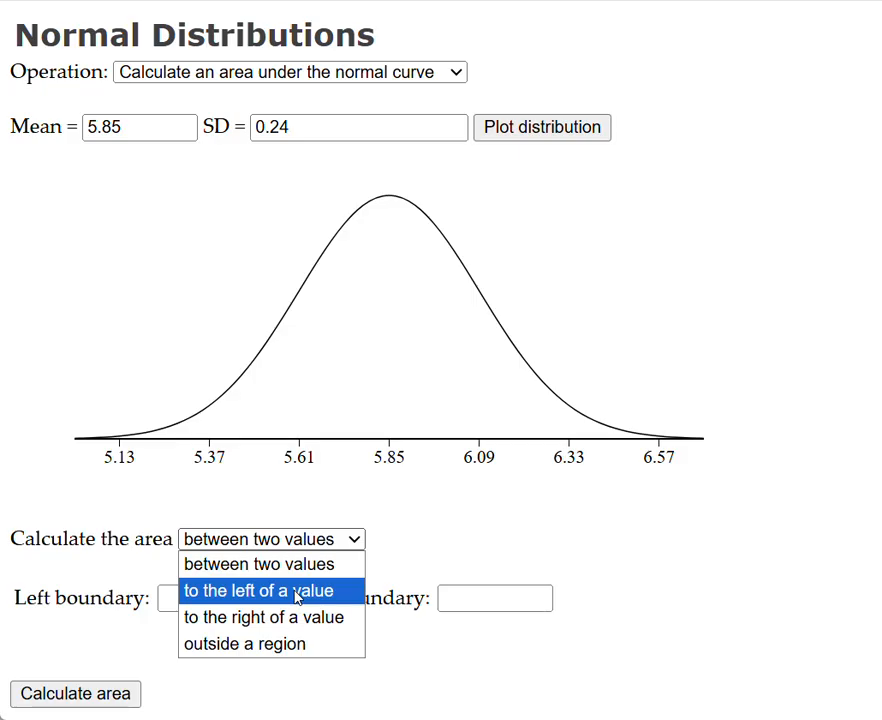
{"action": "left_click", "coordinate": [165, 508]}
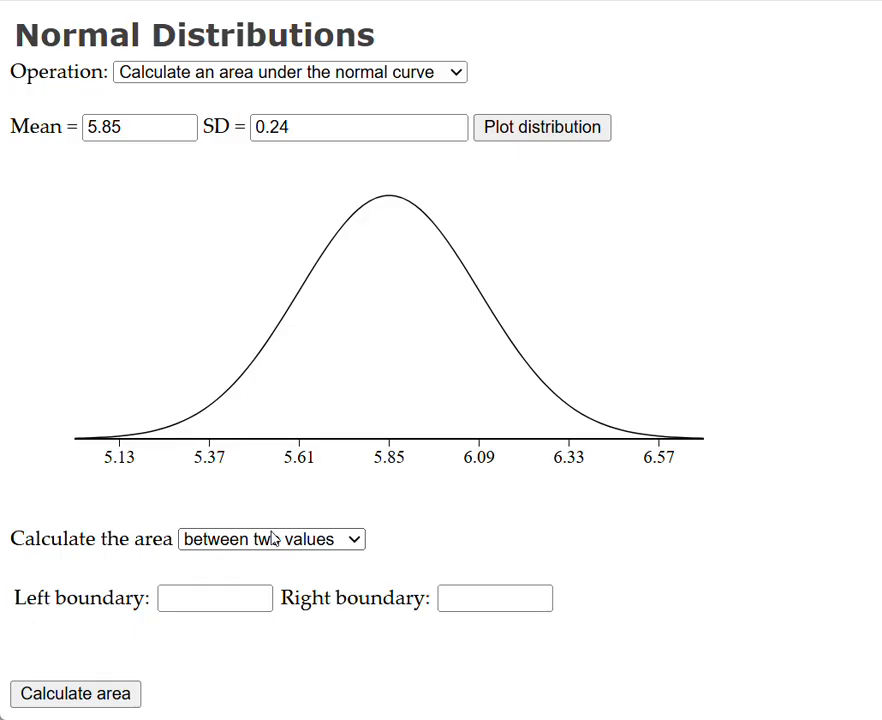
{"action": "key", "text": "alt+Tab"}
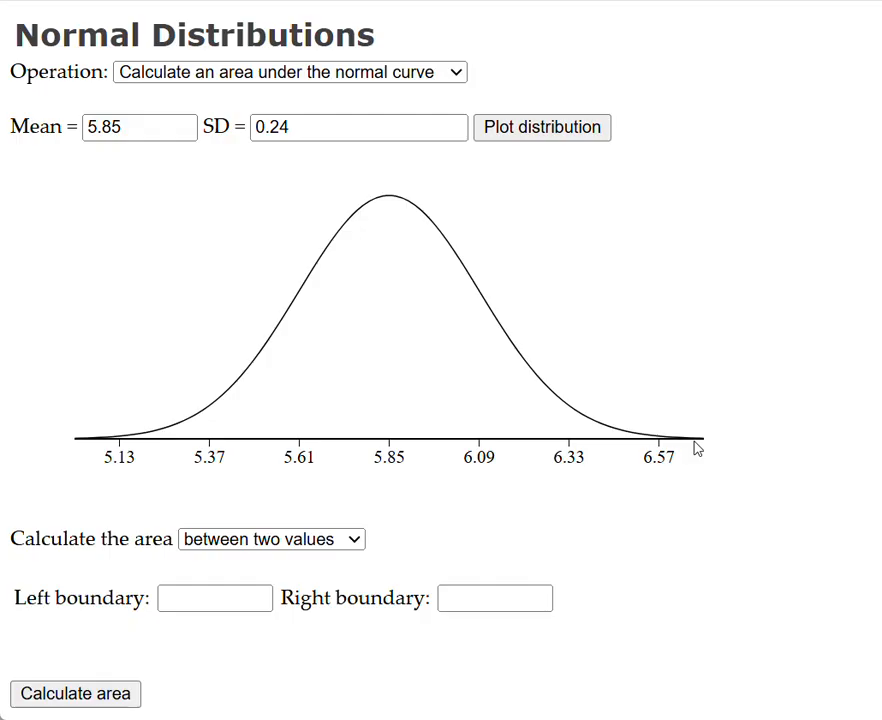
Calculate the area to the right of 6.00 and show the labels on the plot
{"action": "left_click", "coordinate": [313, 541]}
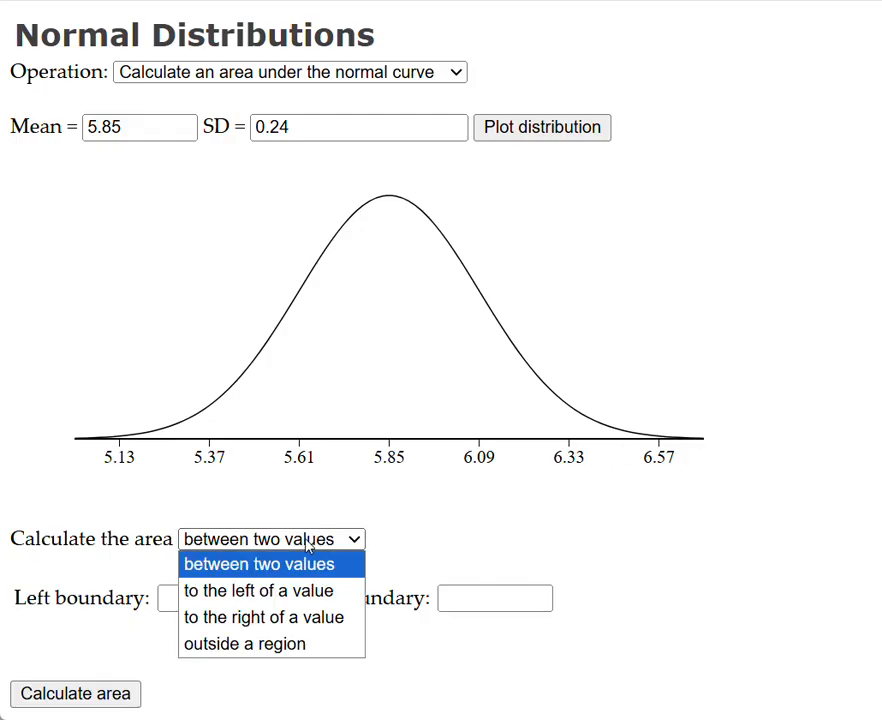
{"action": "left_click", "coordinate": [325, 623]}
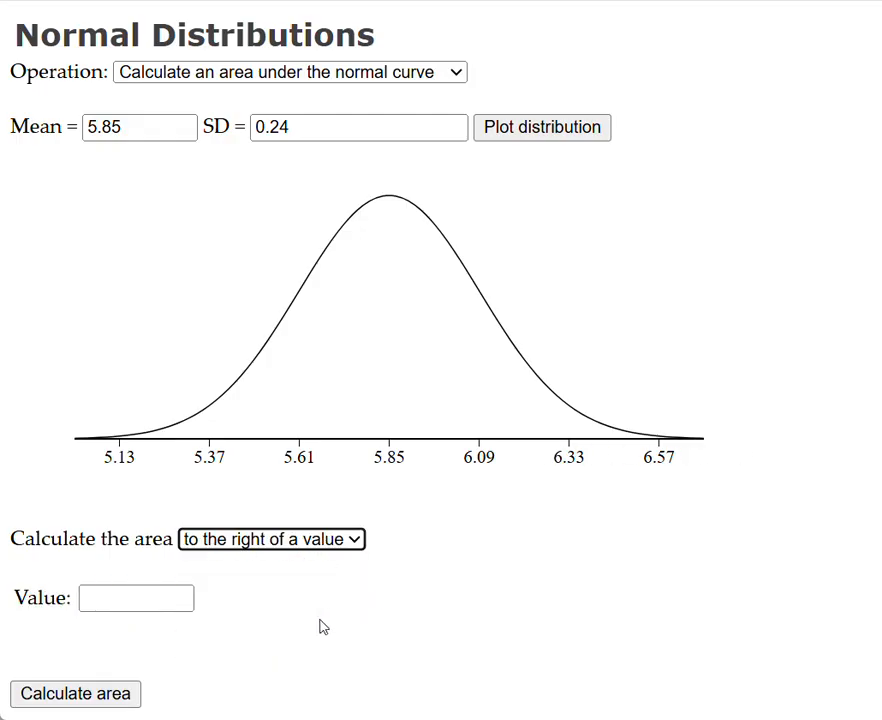
{"action": "left_click", "coordinate": [95, 597]}
{"action": "type", "text": "6.00"}
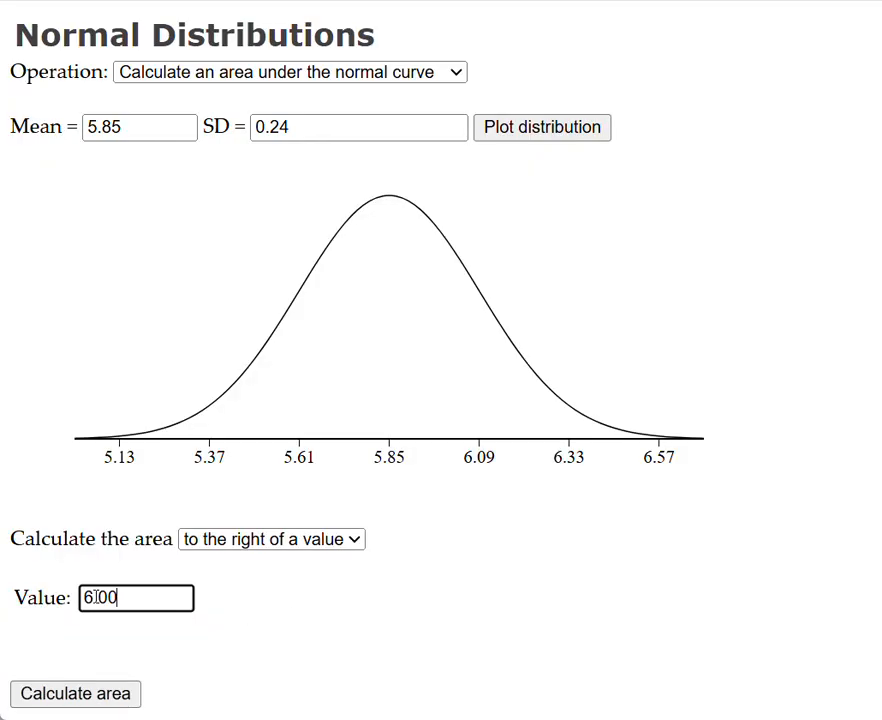
{"action": "left_click", "coordinate": [80, 697]}
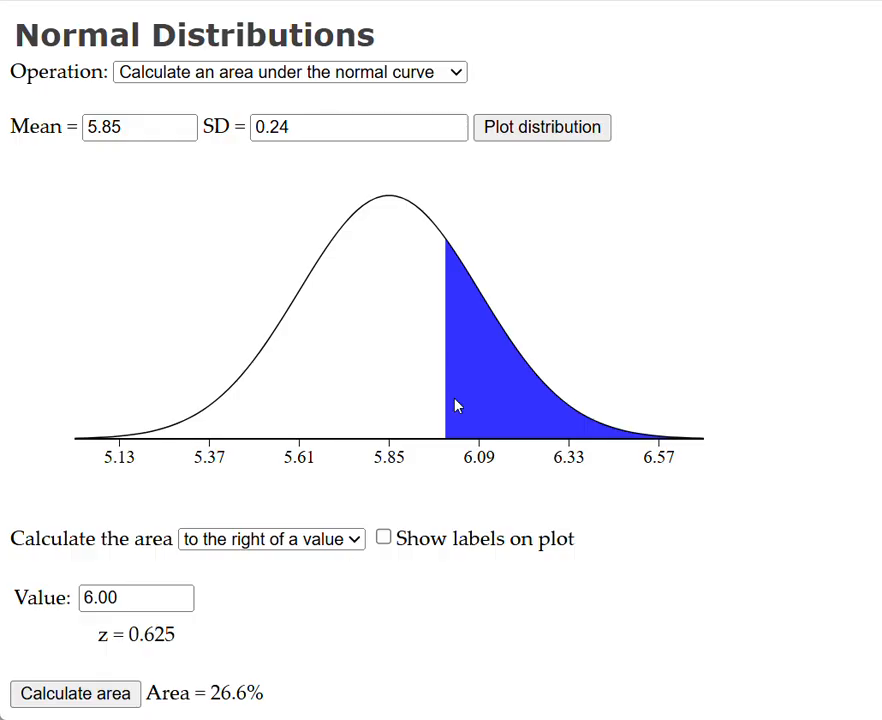
{"action": "left_click", "coordinate": [384, 540]}
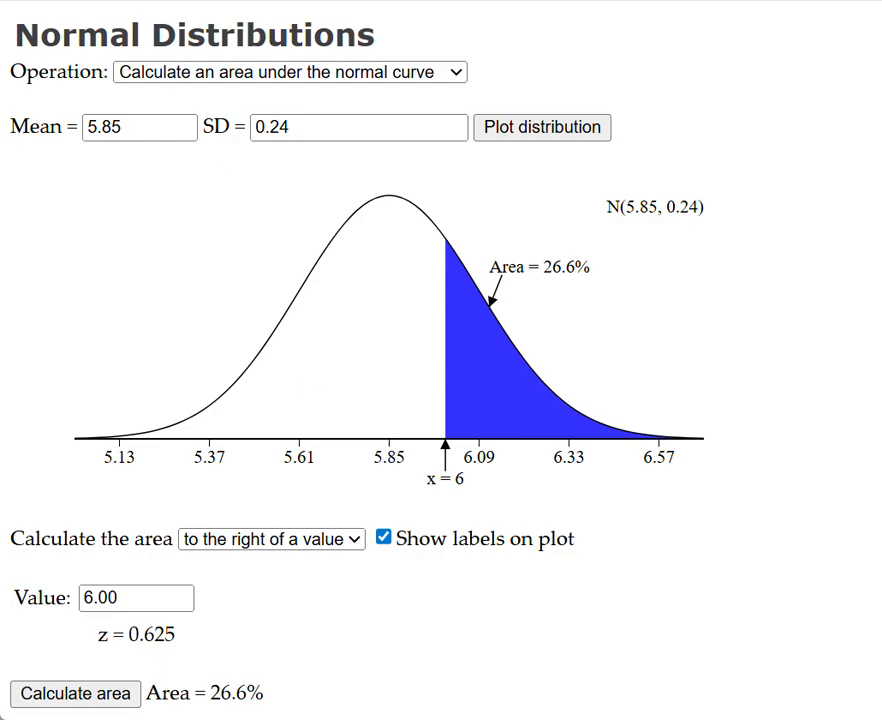
Switch to the Google Slides problem slide and delete the white shapes covering part A's answer and graph
{"action": "key", "text": "ctrl+Tab"}
{"action": "left_click", "coordinate": [278, 272]}
{"action": "key", "text": "Delete"}
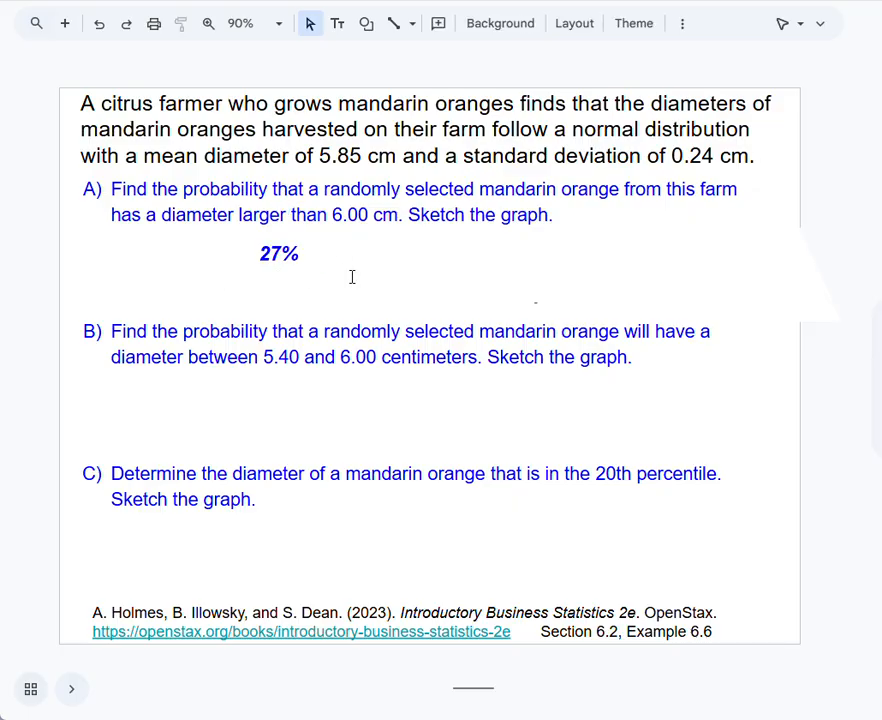
{"action": "left_click", "coordinate": [620, 268]}
{"action": "key", "text": "Delete"}
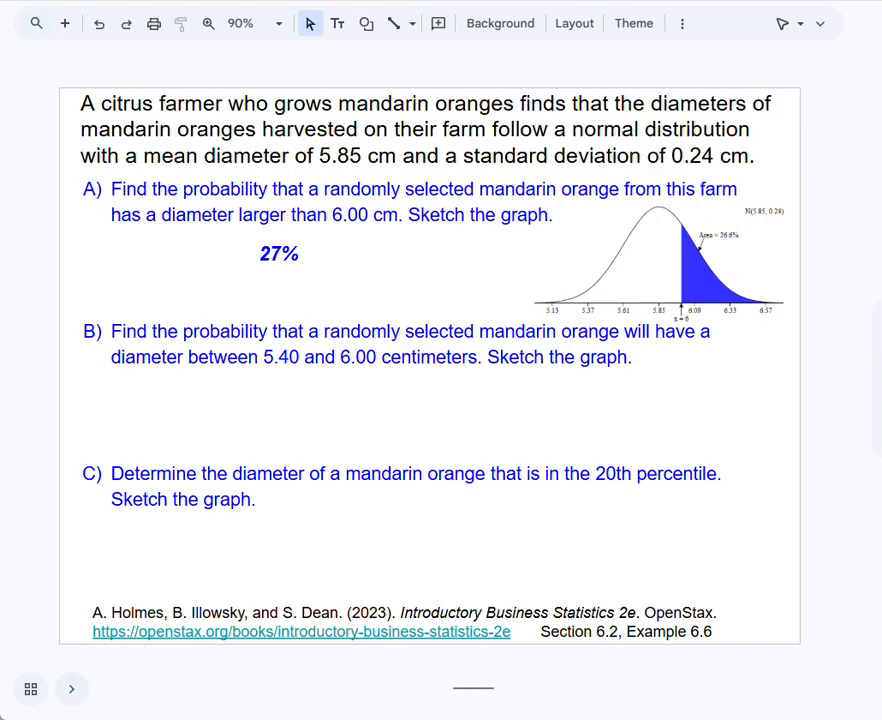
Return to the Normal Distributions applet and calculate the area between 5.4 and 6.0, checking the boundaries against part B of the slide
{"action": "key", "text": "ctrl+Tab"}
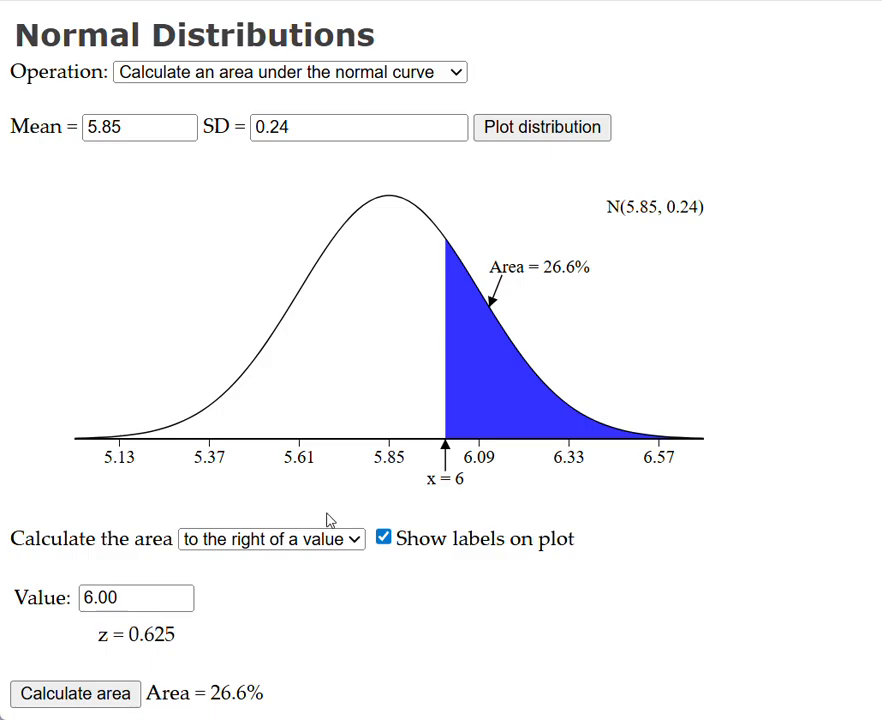
{"action": "left_click", "coordinate": [323, 541]}
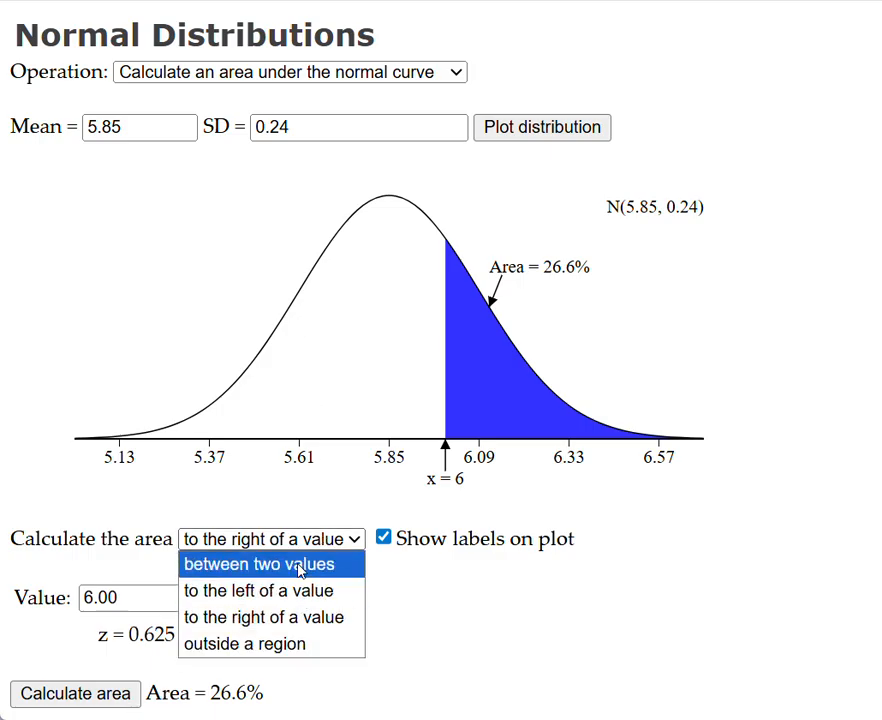
{"action": "left_click", "coordinate": [299, 566]}
{"action": "left_click", "coordinate": [212, 597]}
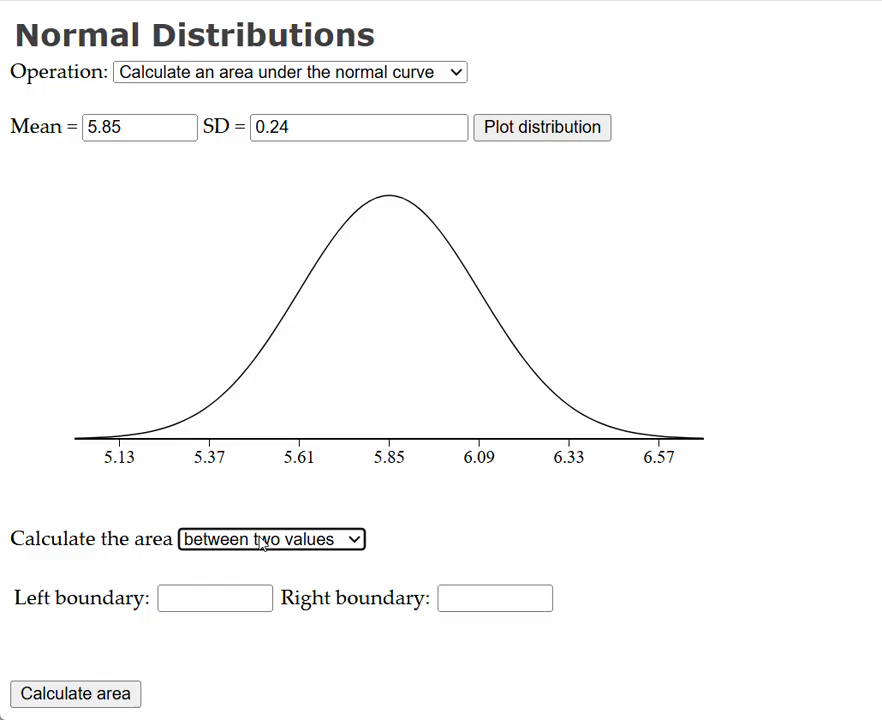
{"action": "left_click", "coordinate": [210, 598]}
{"action": "type", "text": "5.4"}
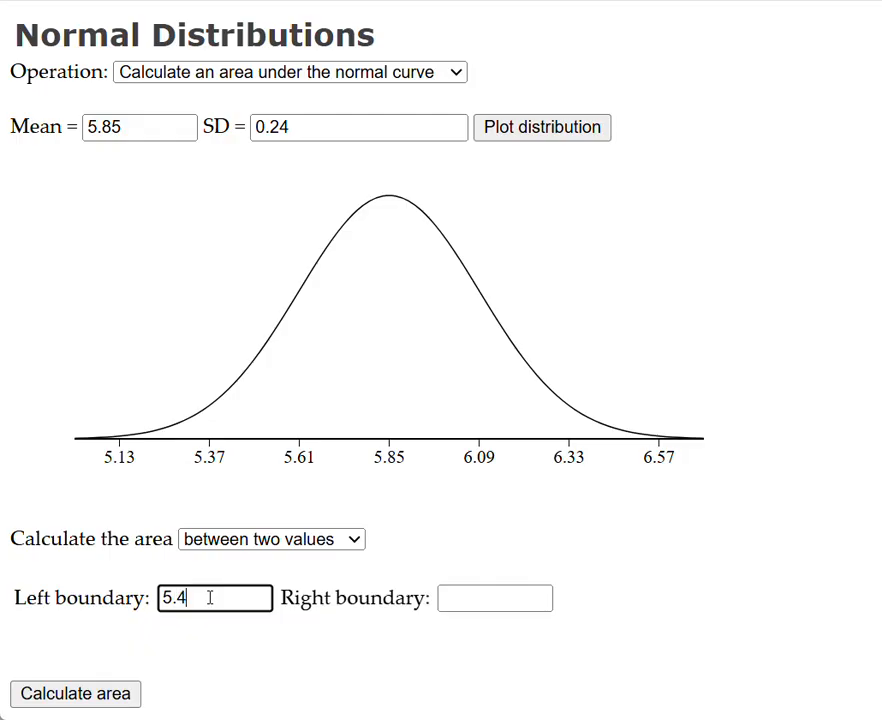
{"action": "left_click", "coordinate": [449, 599]}
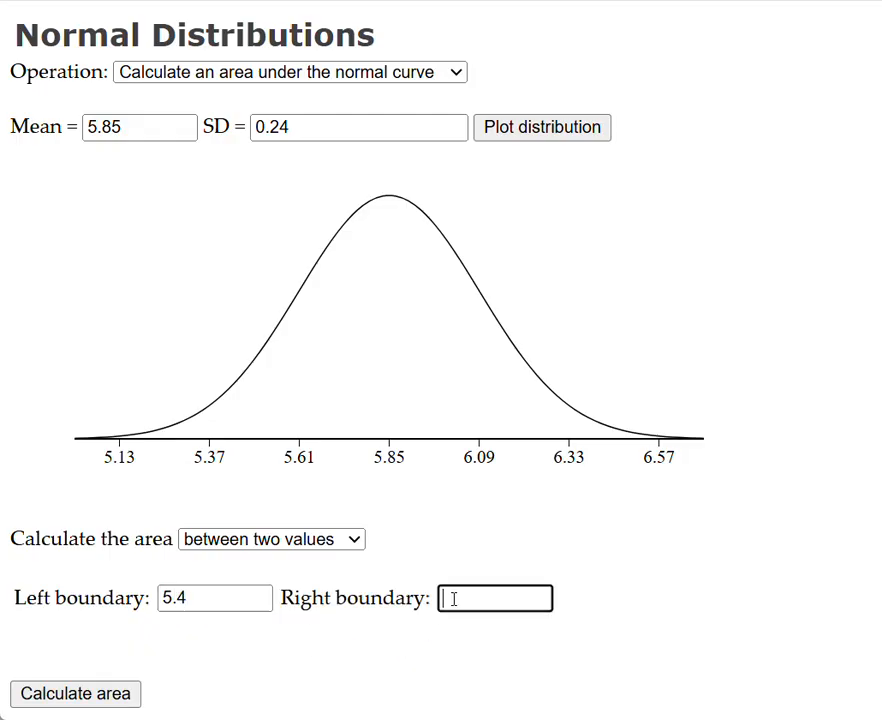
{"action": "type", "text": "6."}
{"action": "type", "text": "0"}
{"action": "left_click", "coordinate": [104, 2]}
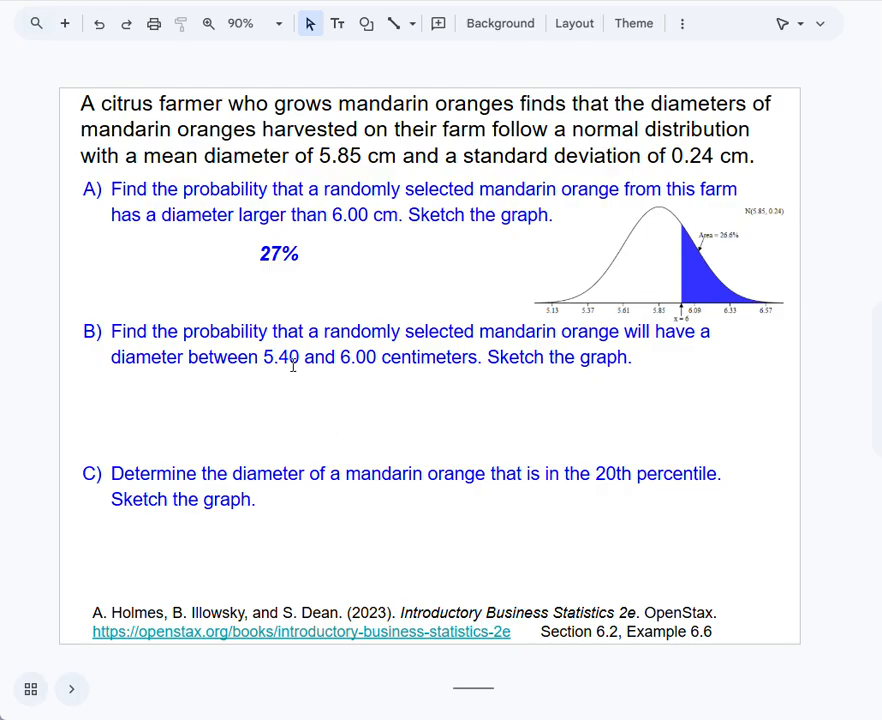
{"action": "key", "text": "alt+Tab"}
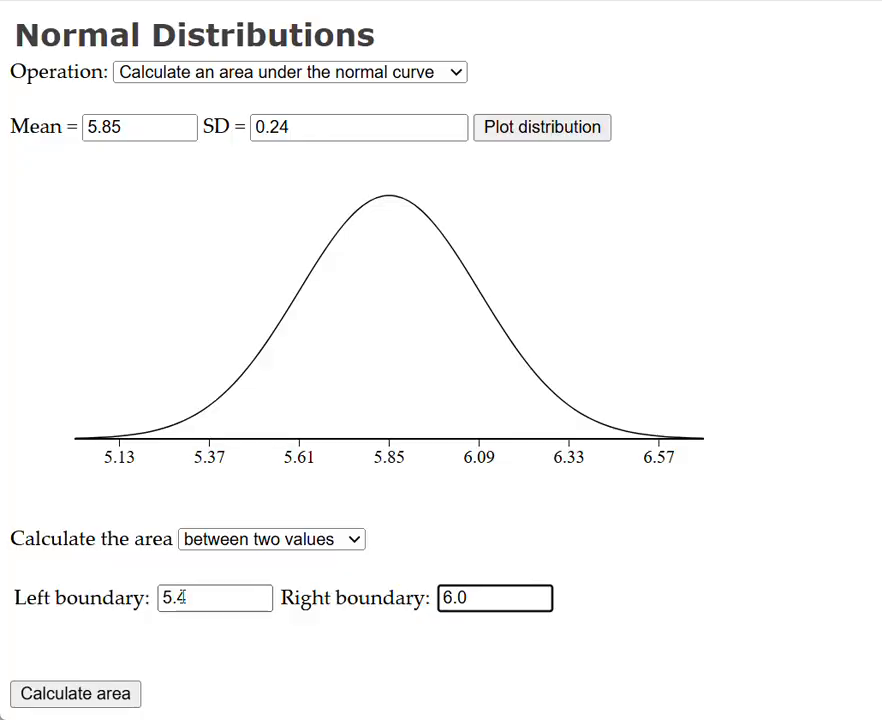
{"action": "left_click", "coordinate": [78, 694]}
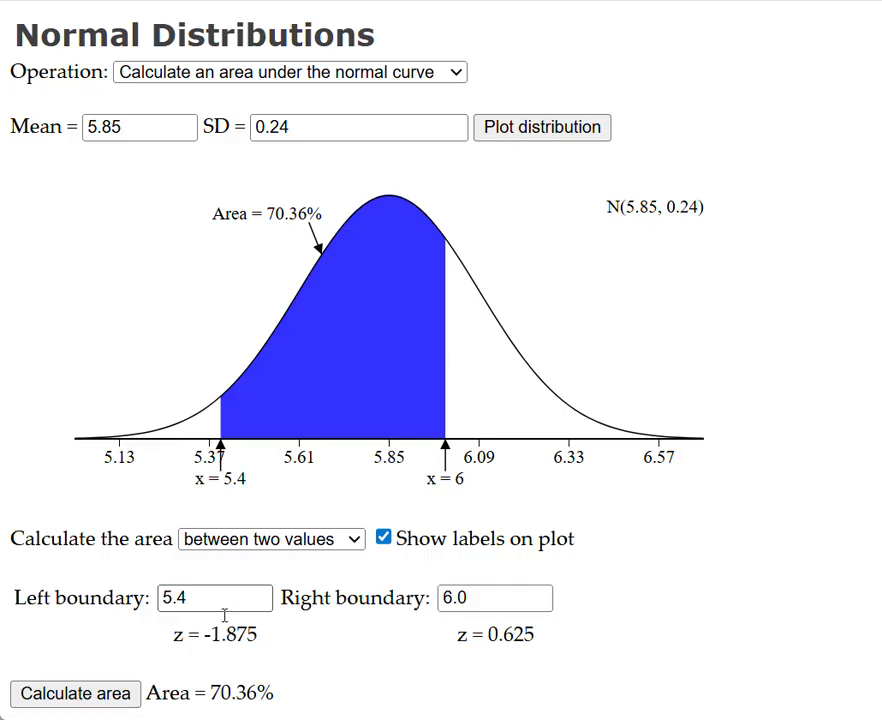
Calculate the area outside the region bounded by 5.4 and 6.0
{"action": "left_click", "coordinate": [262, 541]}
{"action": "left_click", "coordinate": [279, 645]}
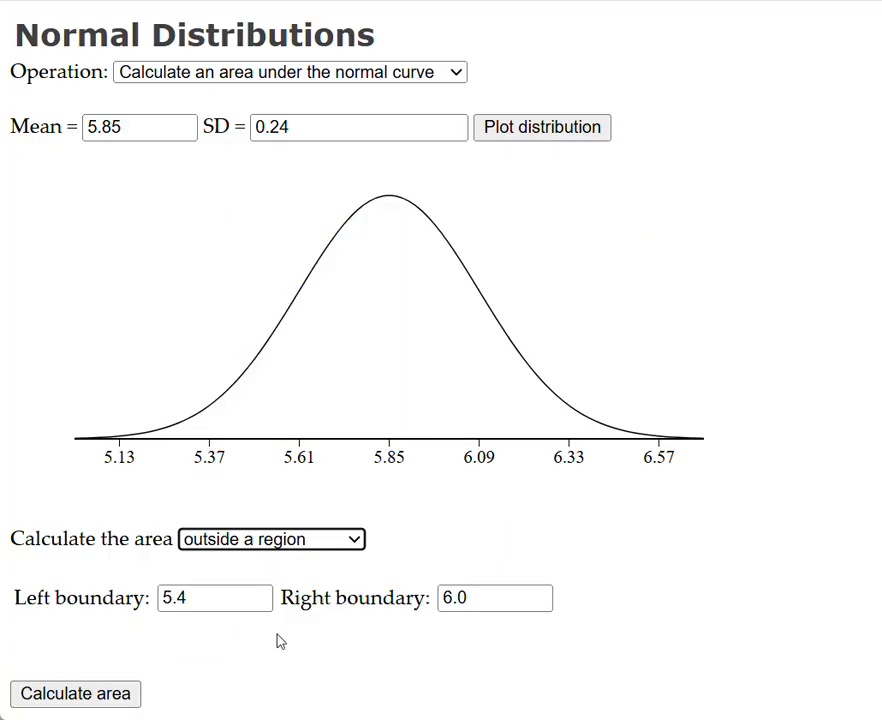
{"action": "left_click", "coordinate": [98, 700]}
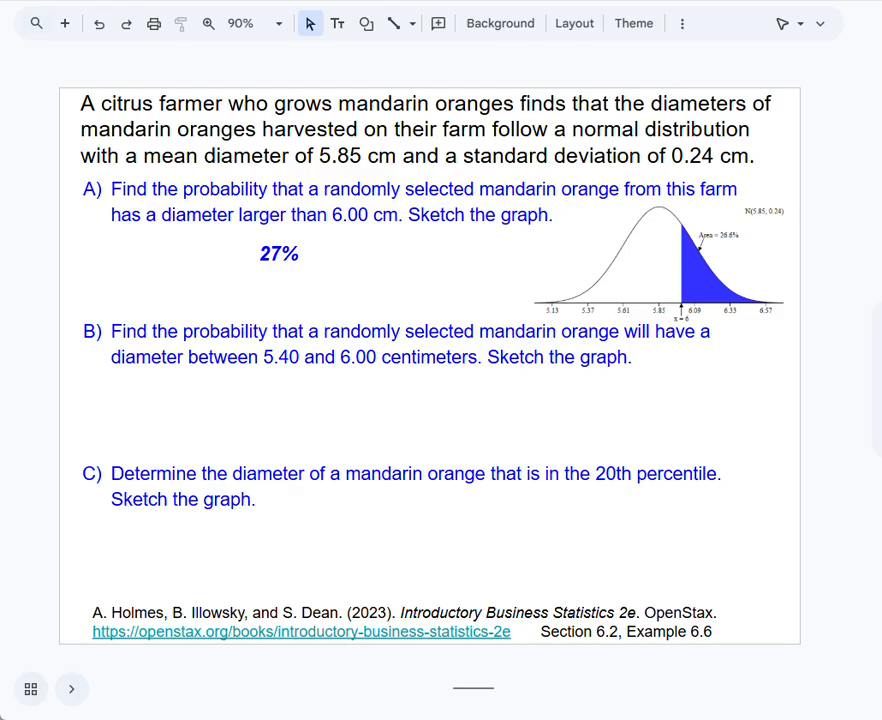
On the Google Slides problem slide, delete the white shapes covering part B's answer and graph
{"action": "left_click", "coordinate": [366, 409]}
{"action": "left_click", "coordinate": [299, 397]}
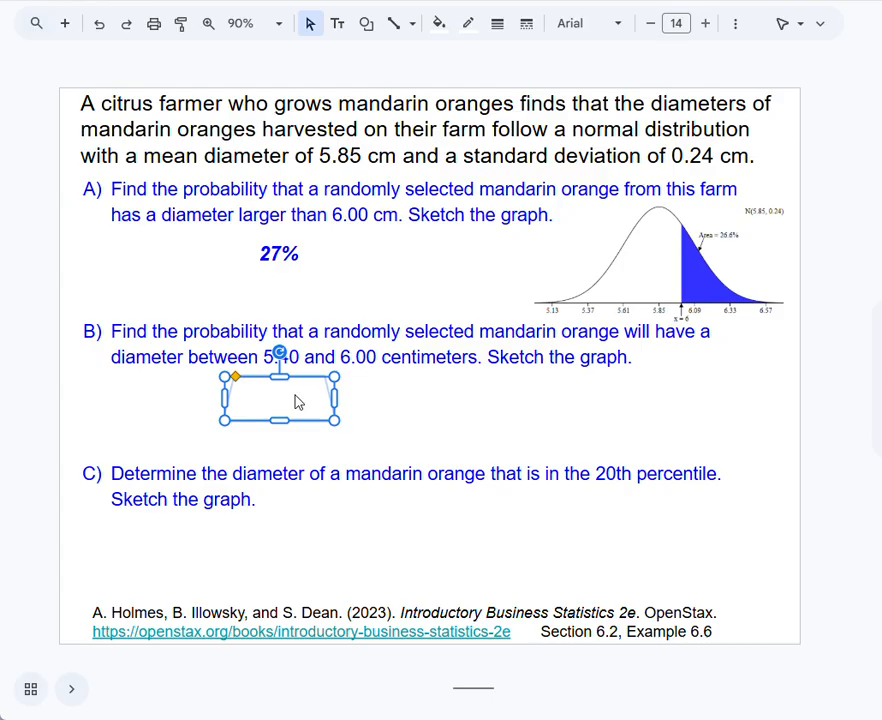
{"action": "key", "text": "Delete"}
{"action": "left_click", "coordinate": [521, 418]}
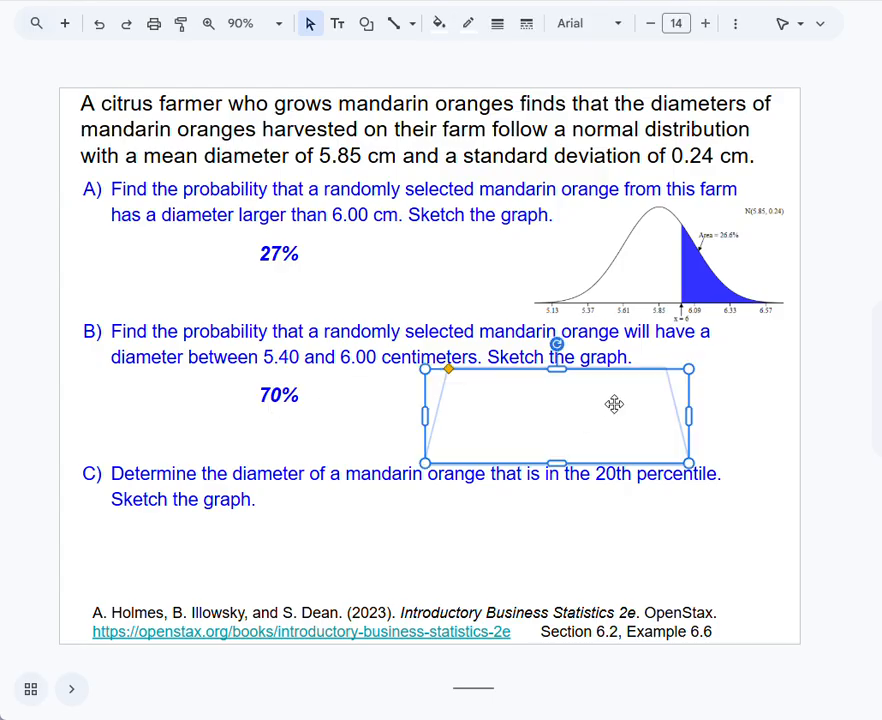
{"action": "key", "text": "Delete"}
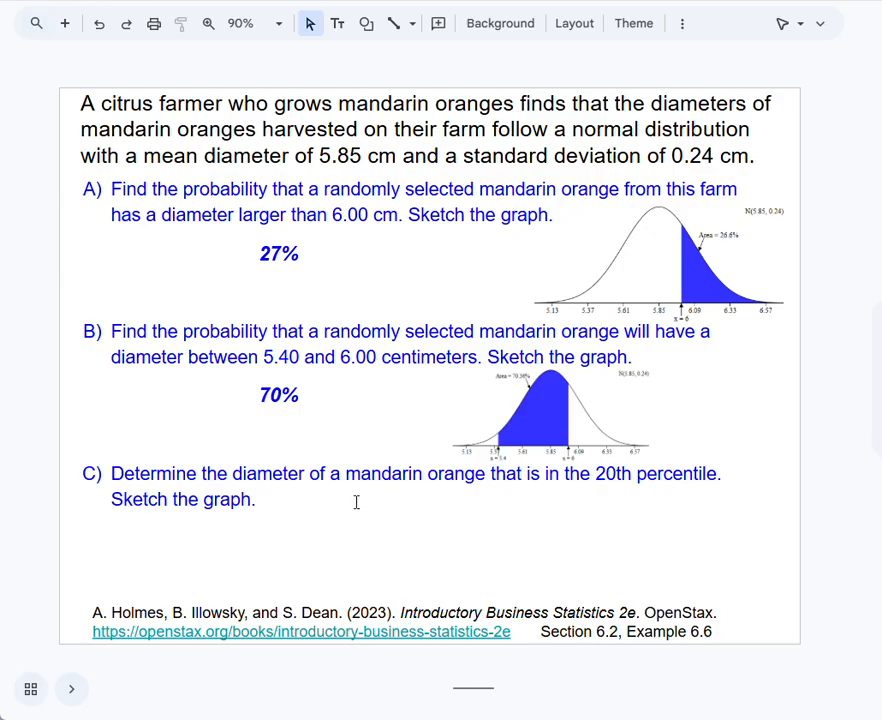
Return to the Normal Distributions applet and set the operation to calculate a value corresponding to an area
{"action": "key", "text": "ctrl+Tab"}
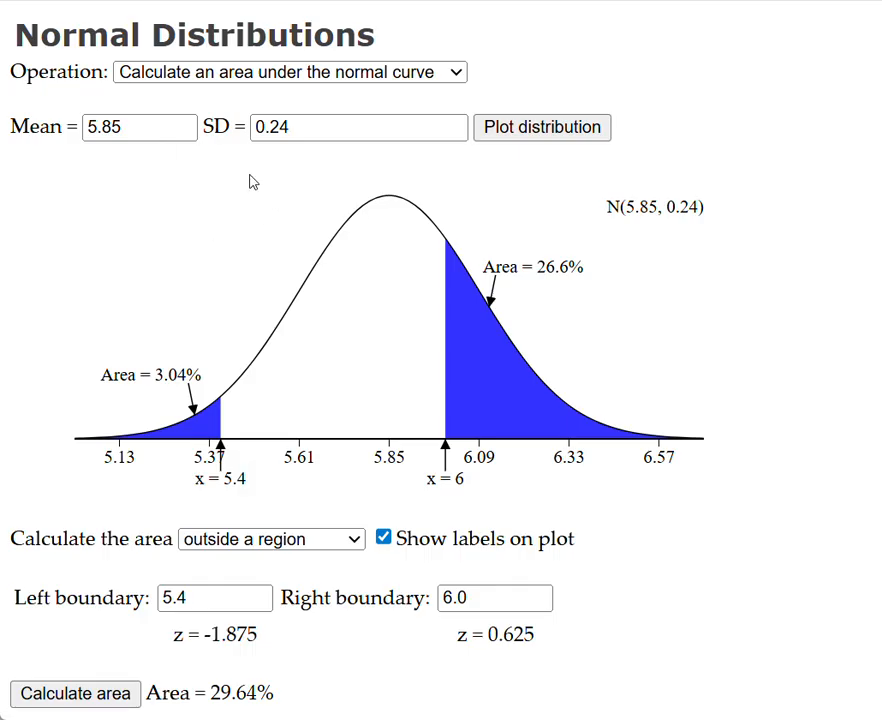
{"action": "left_click", "coordinate": [270, 73]}
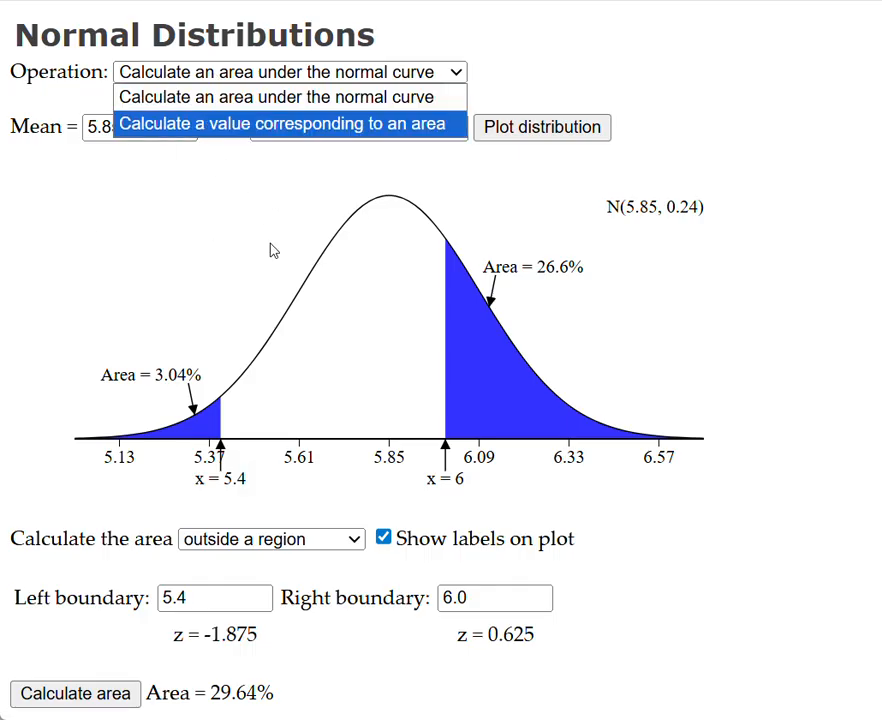
{"action": "left_click", "coordinate": [244, 124]}
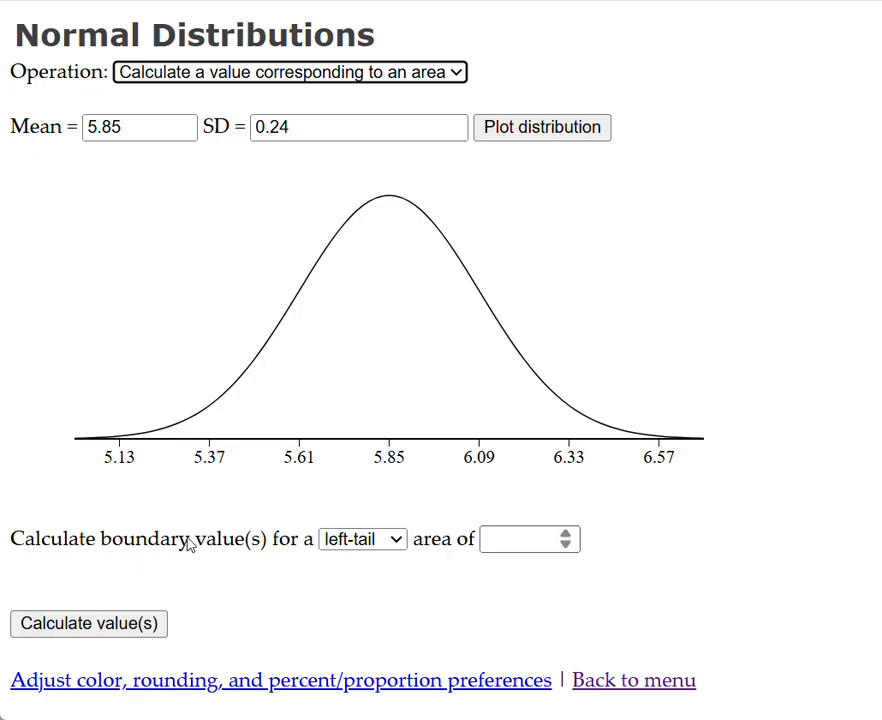
Calculate the boundary value for a left-tail area of 0.2 and show the labels on the plot
{"action": "left_click", "coordinate": [369, 543]}
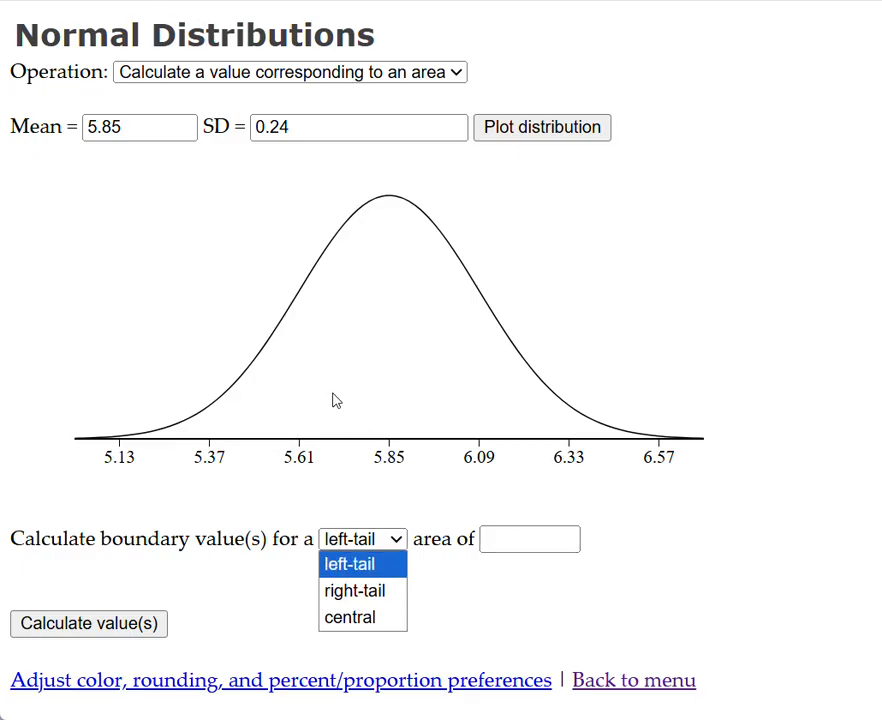
{"action": "left_click", "coordinate": [352, 566]}
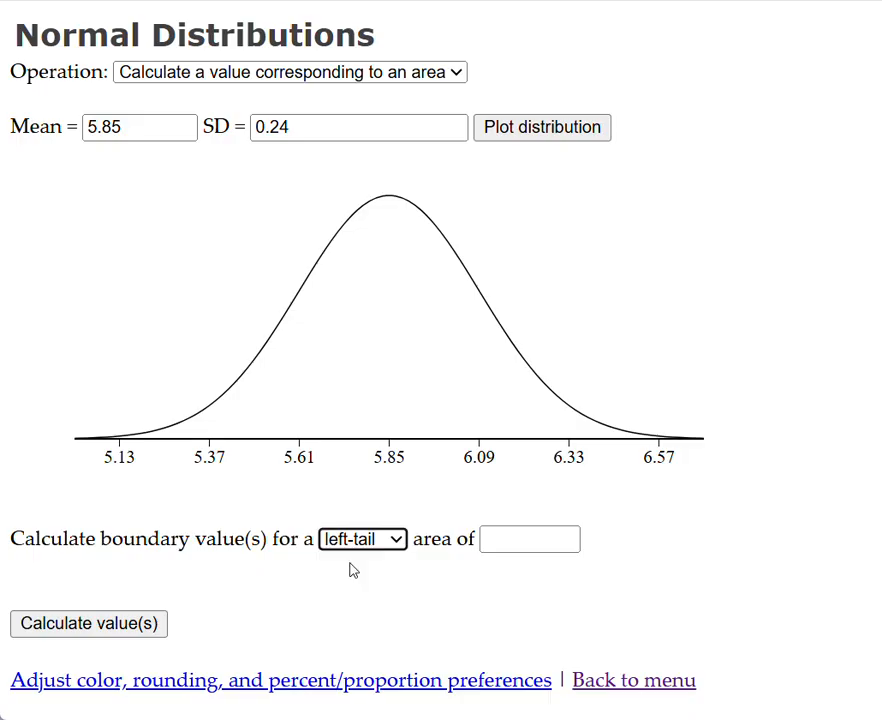
{"action": "left_click", "coordinate": [495, 539]}
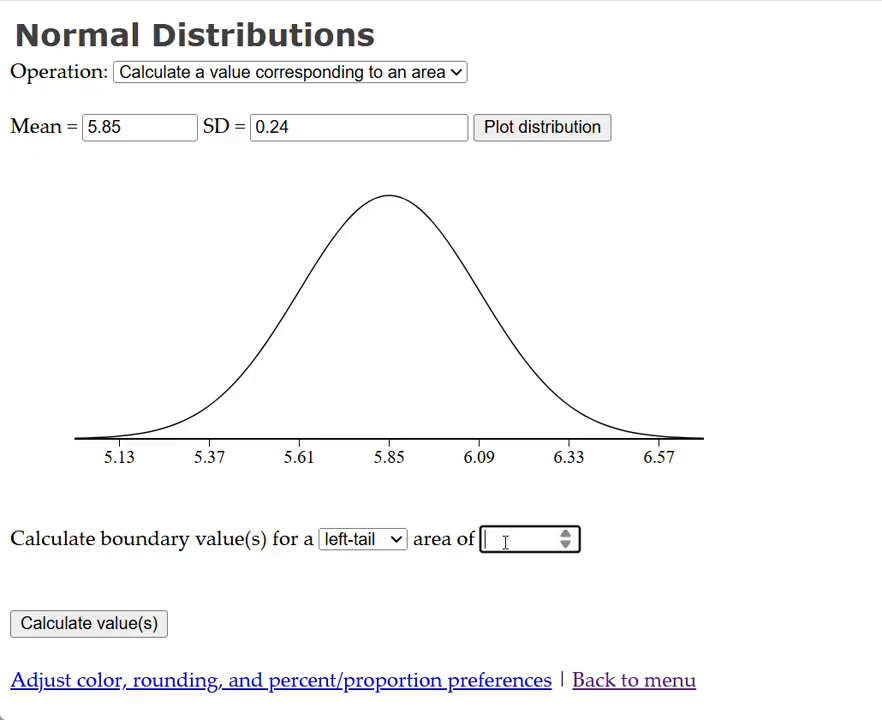
{"action": "type", "text": "0.2"}
{"action": "left_click", "coordinate": [137, 625]}
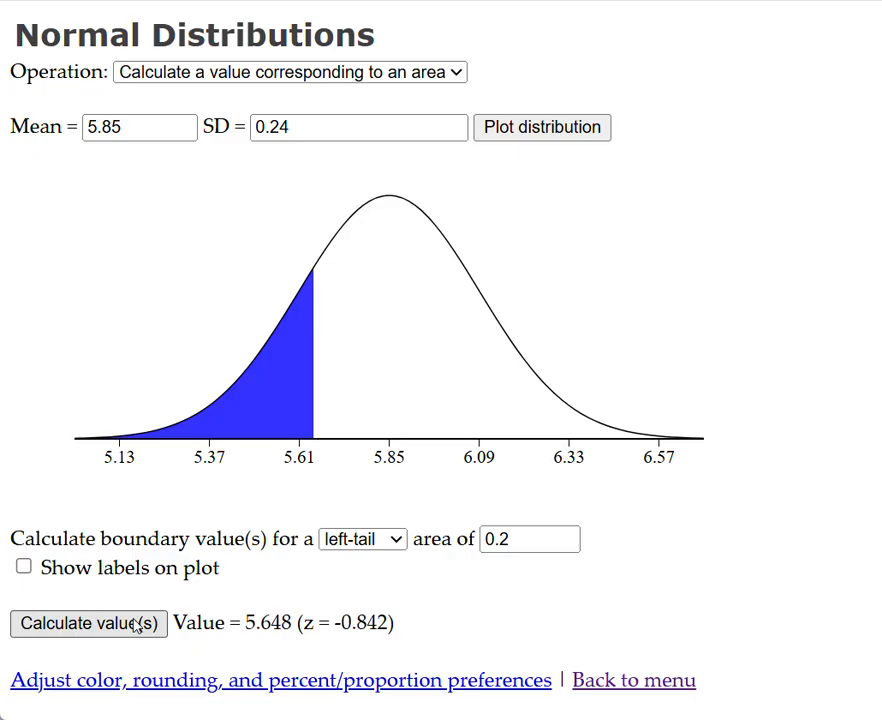
{"action": "left_click", "coordinate": [24, 567]}
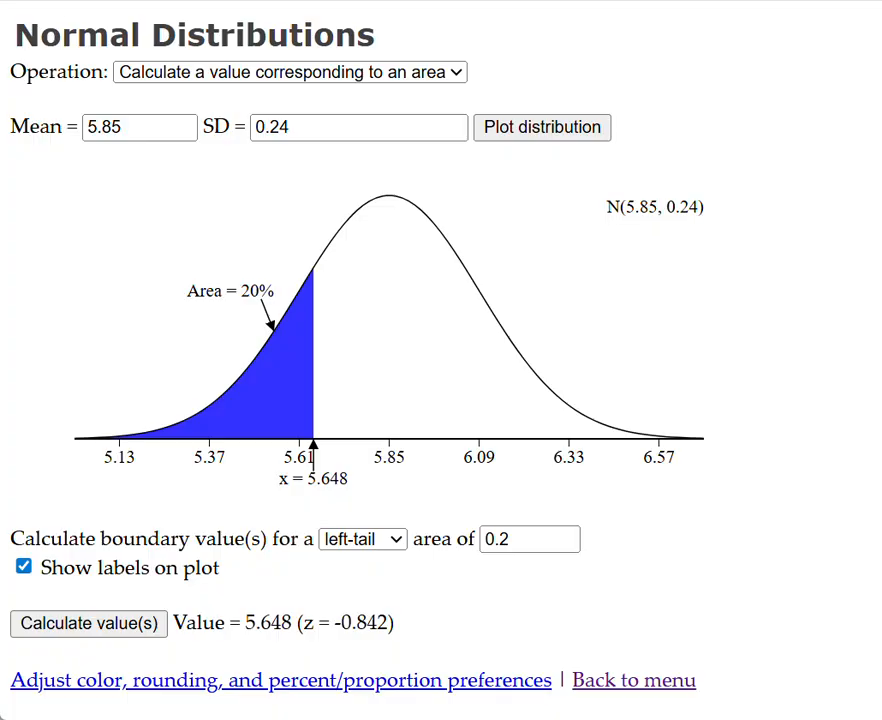
Switch to the Google Slides problem slide and delete the white shapes covering part C's answer and graph
{"action": "key", "text": "ctrl+Tab"}
{"action": "left_click", "coordinate": [275, 538]}
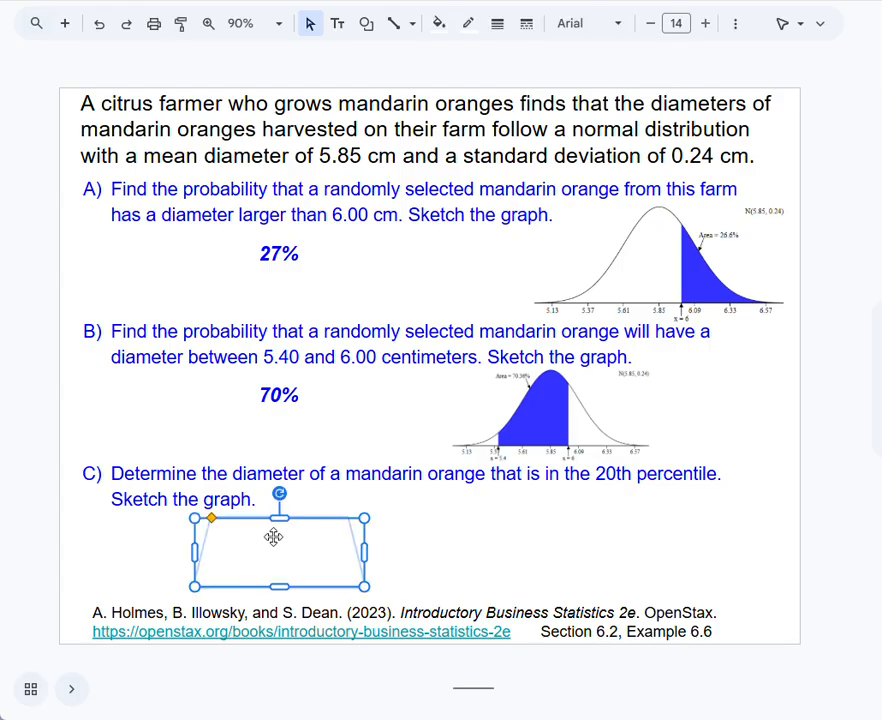
{"action": "key", "text": "Delete"}
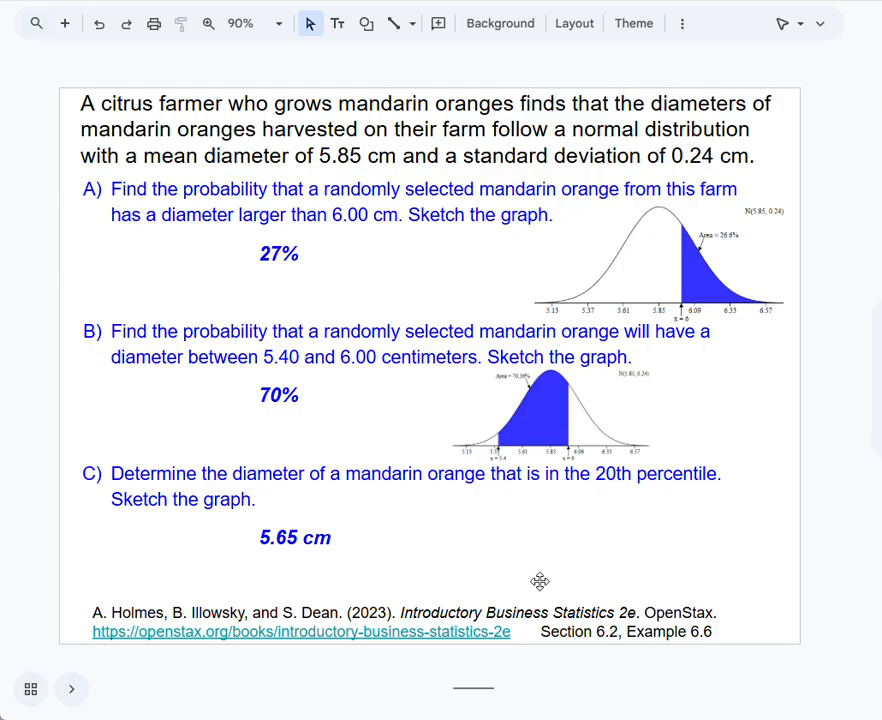
{"action": "left_click", "coordinate": [590, 553]}
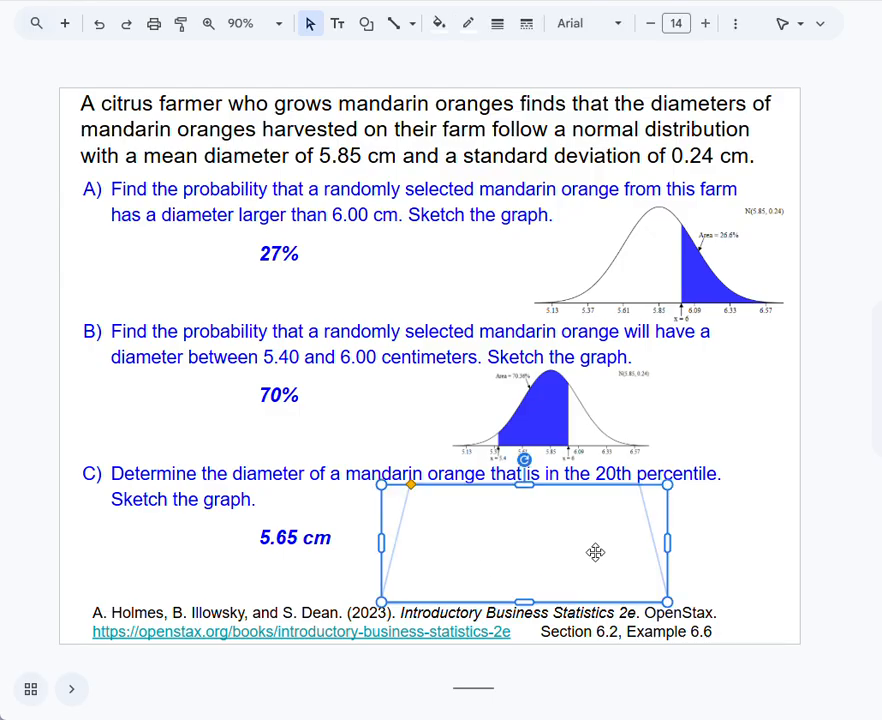
{"action": "key", "text": "Delete"}
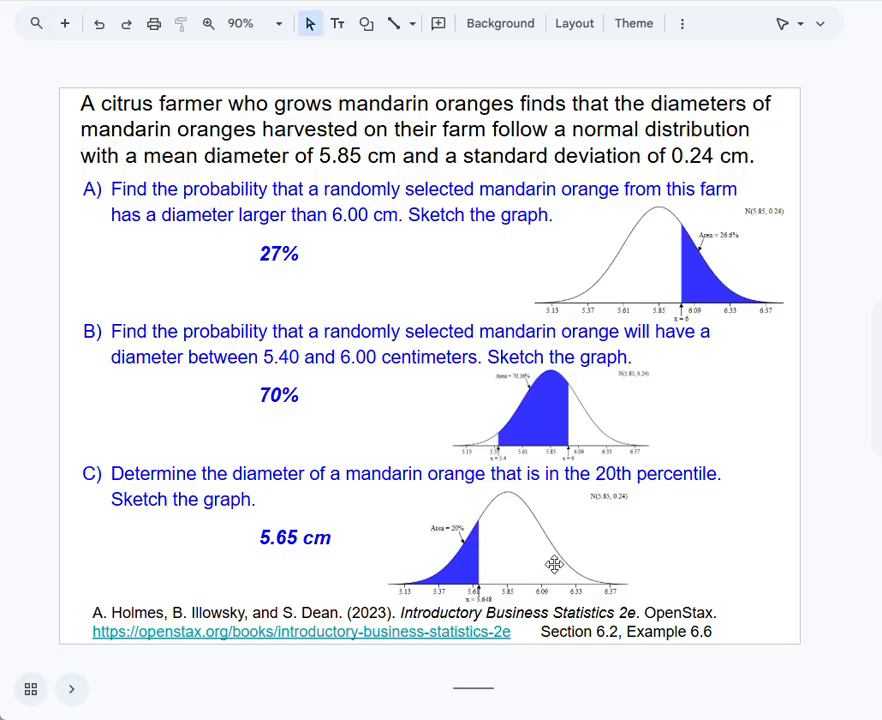